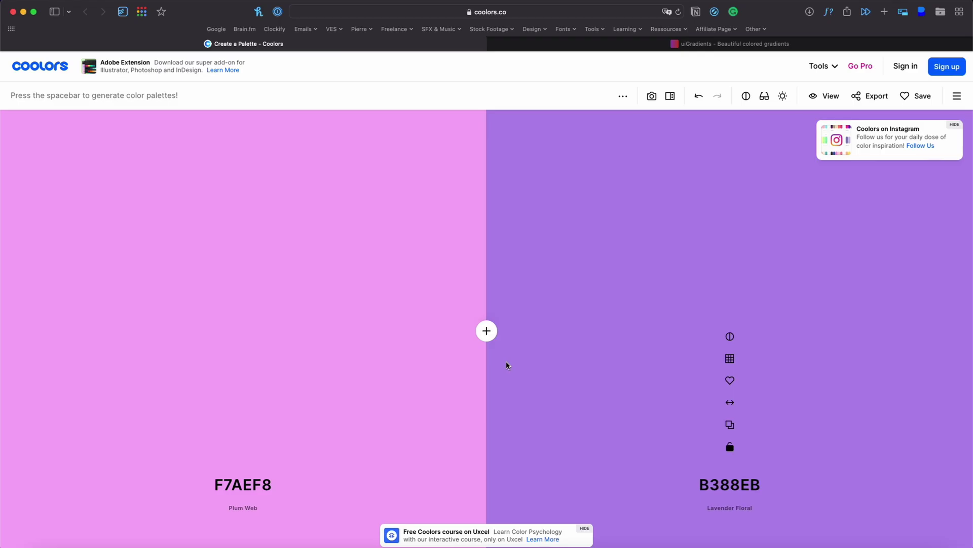
Generate several random Coolors palettes, then add a third colour between the two columns.
{"action": "key", "text": "space"}
{"action": "key", "text": "space"}
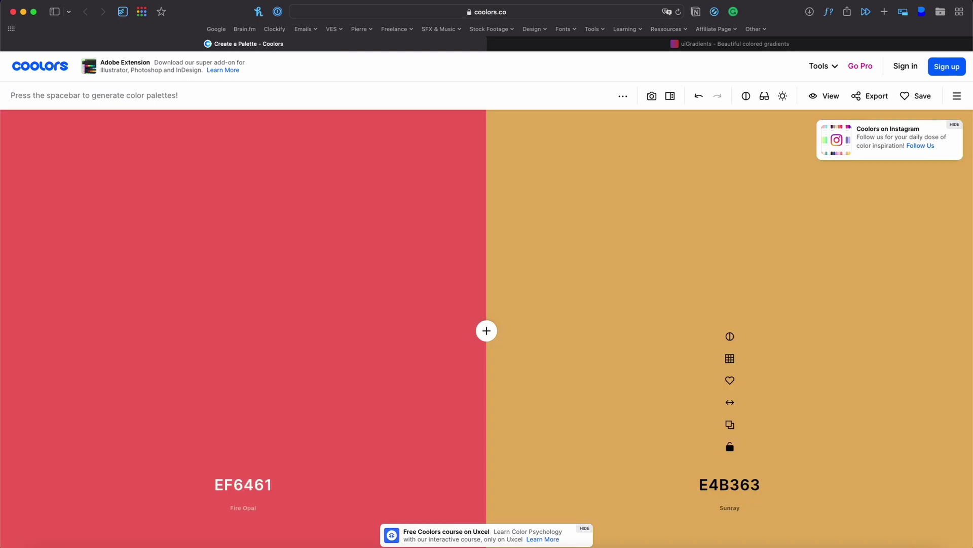
{"action": "key", "text": "space"}
{"action": "key", "text": "space"}
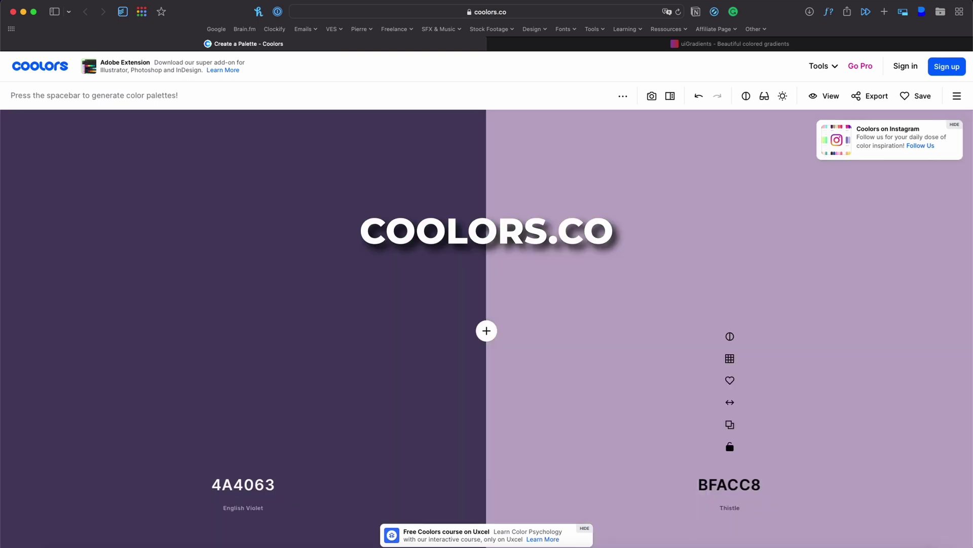
{"action": "key", "text": "space"}
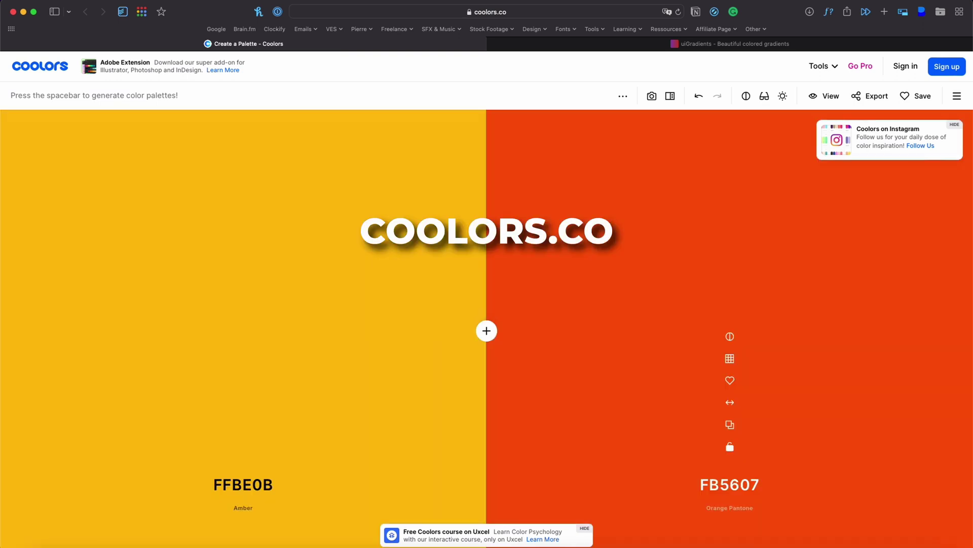
{"action": "key", "text": "space"}
{"action": "left_click", "coordinate": [486, 330]}
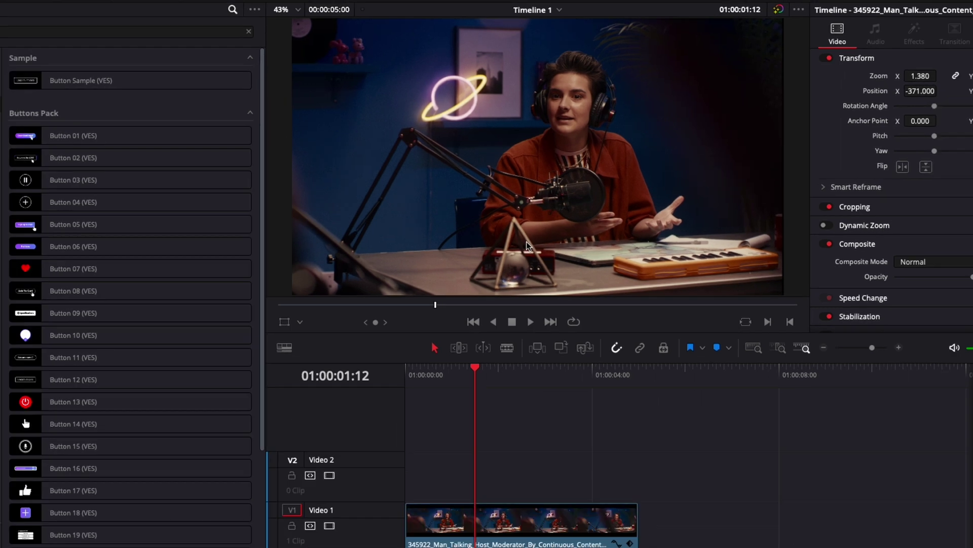
Place the Button 01 title on Video 2 and switch its fill type to Gradient.
{"action": "left_click_drag", "start_coordinate": [137, 120], "coordinate": [421, 414]}
{"action": "left_click", "coordinate": [421, 414]}
{"action": "left_click", "coordinate": [506, 320]}
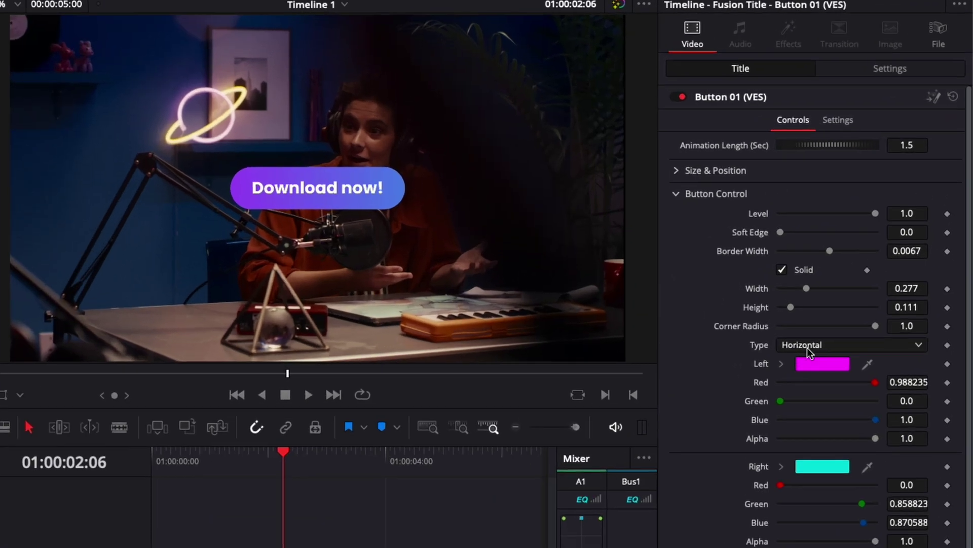
{"action": "left_click", "coordinate": [807, 347]}
{"action": "left_click", "coordinate": [801, 430]}
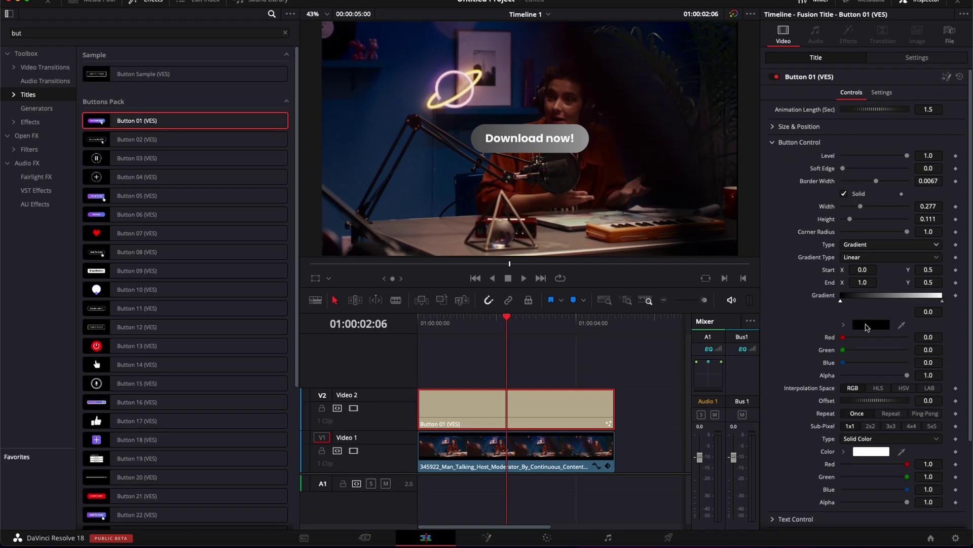
Set the gradient stops to pink and a yellow sampled from the neon sign.
{"action": "left_click", "coordinate": [817, 465]}
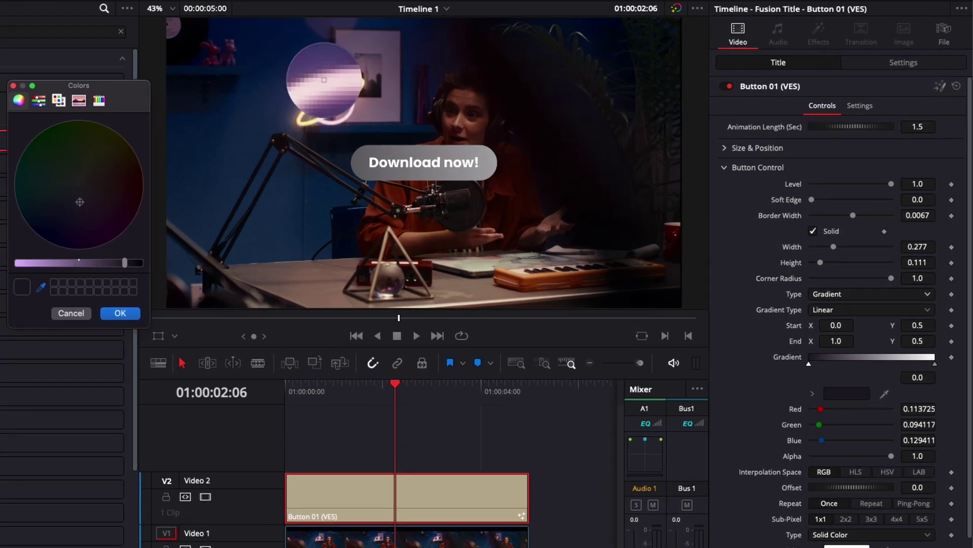
{"action": "left_click_drag", "start_coordinate": [124, 262], "coordinate": [142, 262]}
{"action": "left_click", "coordinate": [120, 312]}
{"action": "left_click", "coordinate": [935, 364]}
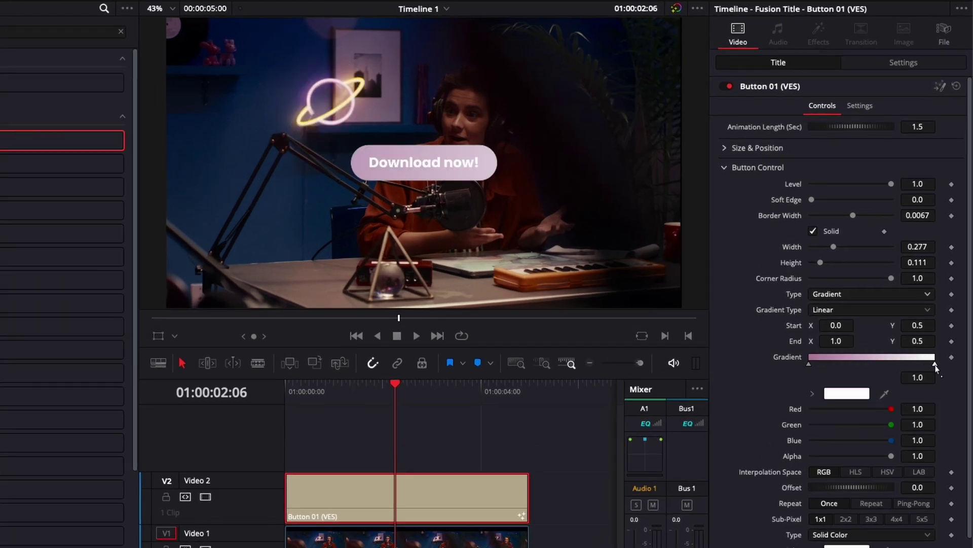
{"action": "left_click", "coordinate": [832, 396]}
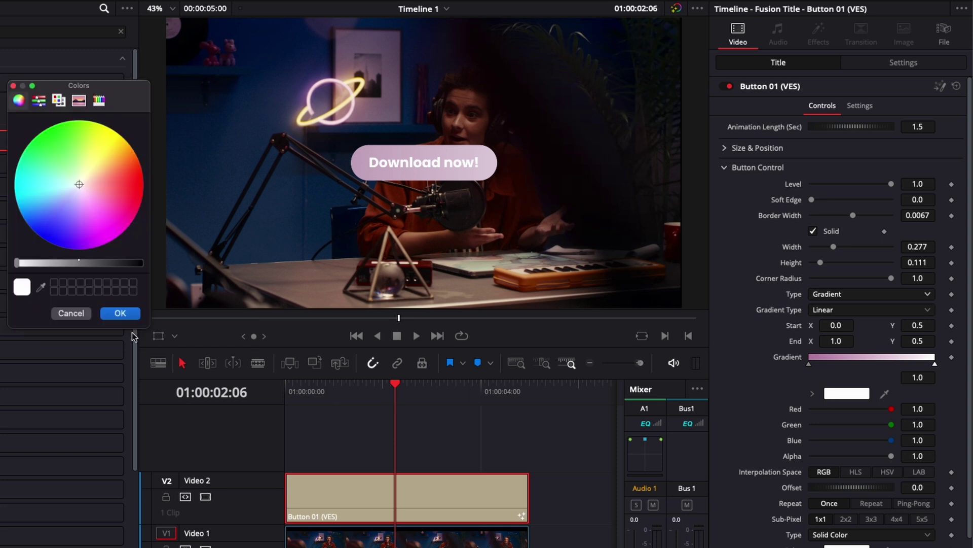
{"action": "left_click", "coordinate": [42, 286]}
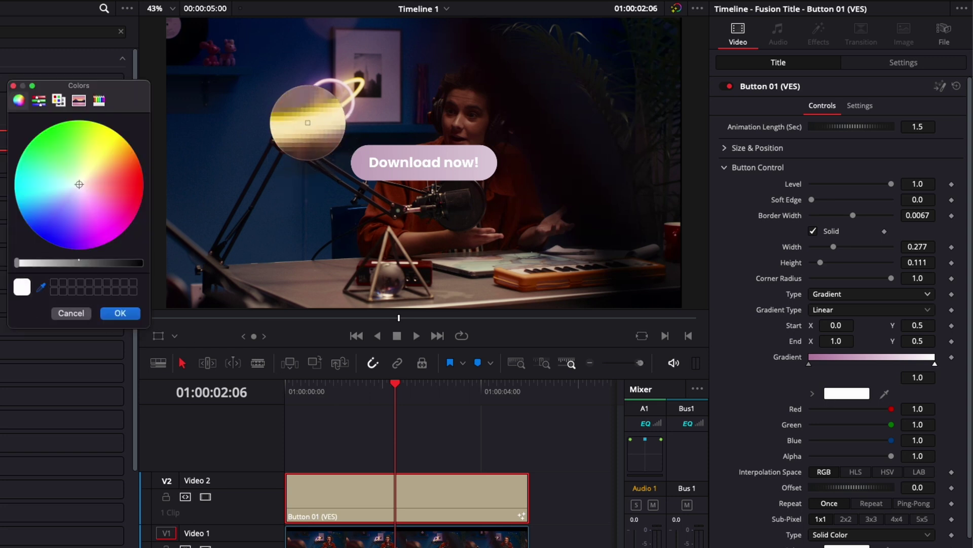
{"action": "left_click", "coordinate": [300, 123]}
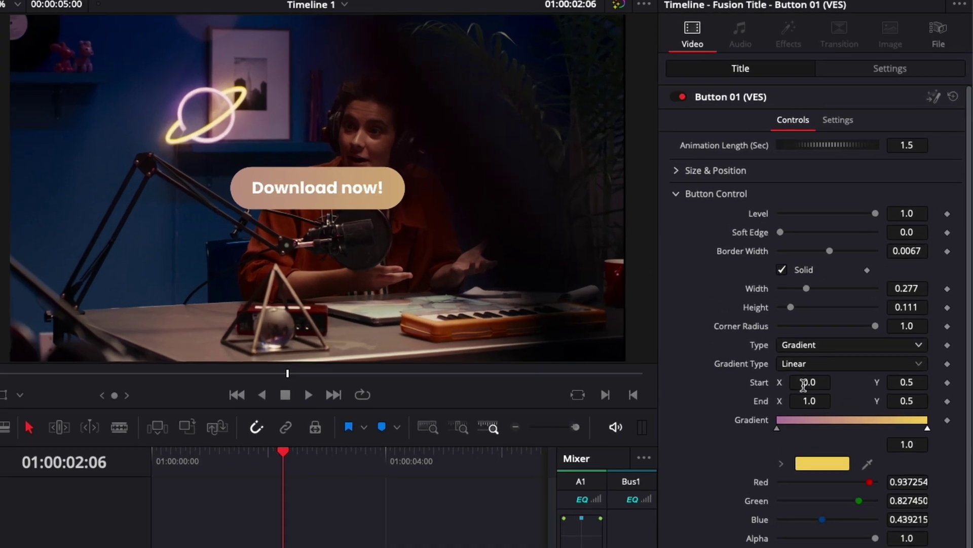
Adjust the gradient to start X 0.452 and end X 0.647.
{"action": "left_click_drag", "start_coordinate": [863, 270], "coordinate": [868, 269]}
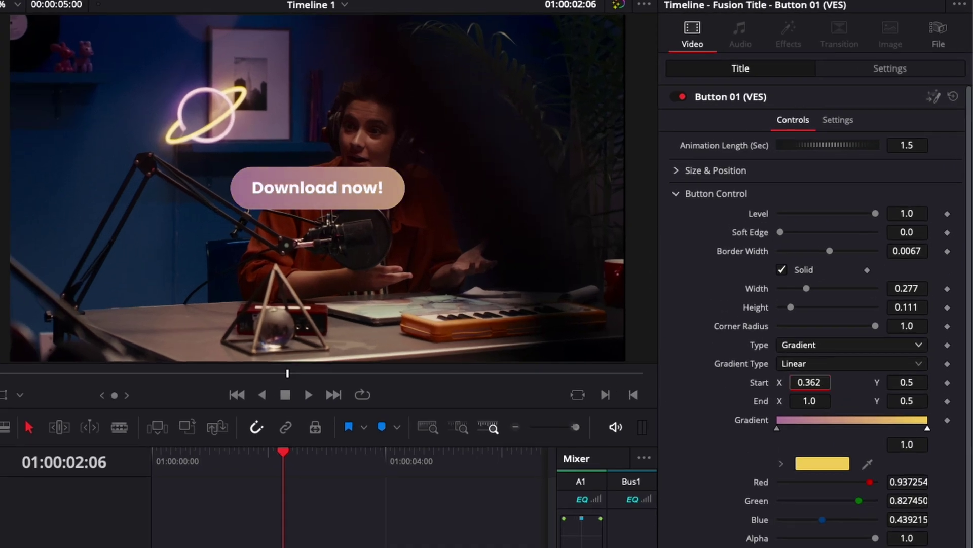
{"action": "left_click_drag", "start_coordinate": [809, 382], "coordinate": [791, 401]}
{"action": "left_click_drag", "start_coordinate": [810, 382], "coordinate": [793, 388]}
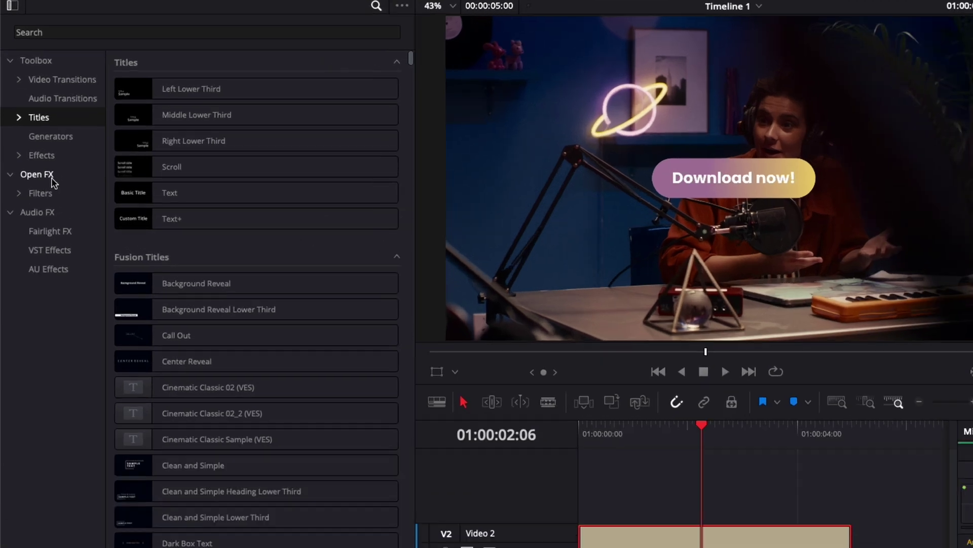
Search Open FX for 'pal' and drag Color Palette onto the talking-host clip.
{"action": "left_click", "coordinate": [26, 136]}
{"action": "left_click", "coordinate": [50, 31]}
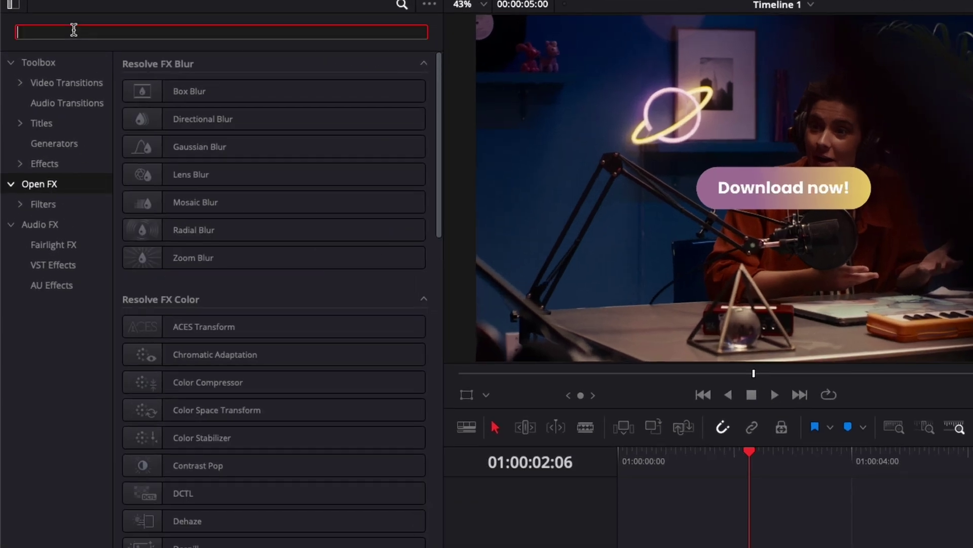
{"action": "type", "text": "pal"}
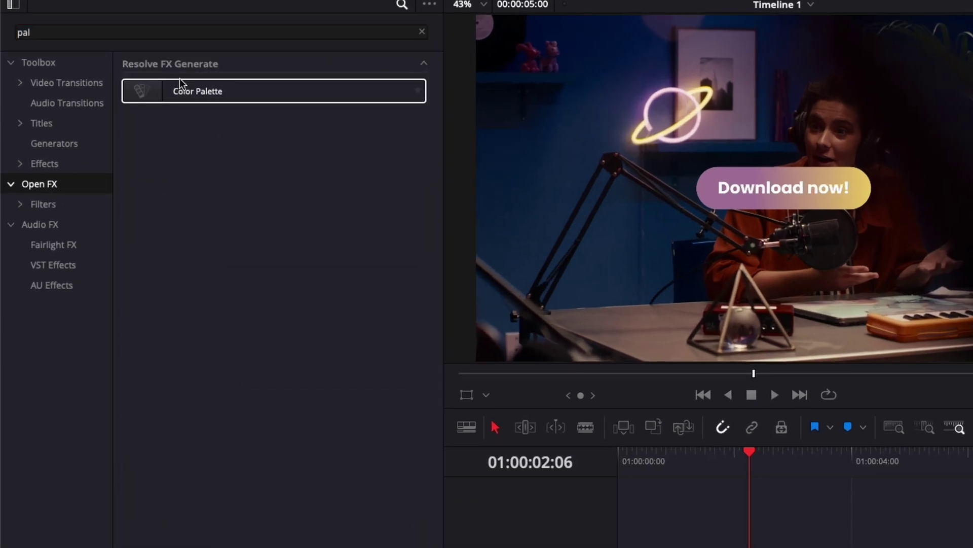
{"action": "left_click", "coordinate": [173, 92]}
{"action": "left_click_drag", "start_coordinate": [172, 90], "coordinate": [504, 461]}
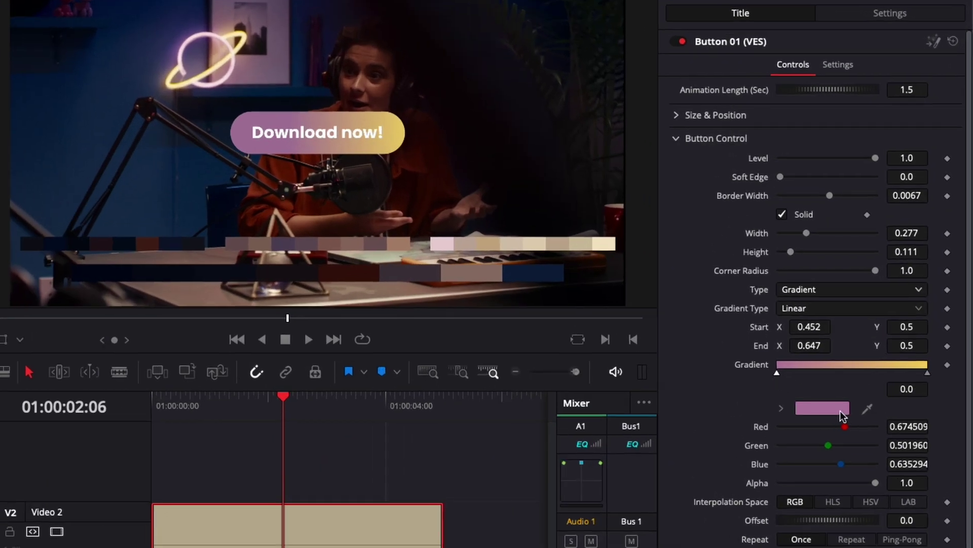
Sample navy and dark red palette swatches for the gradient stops and set End X to 0.575.
{"action": "left_click", "coordinate": [843, 415]}
{"action": "left_click", "coordinate": [57, 246]}
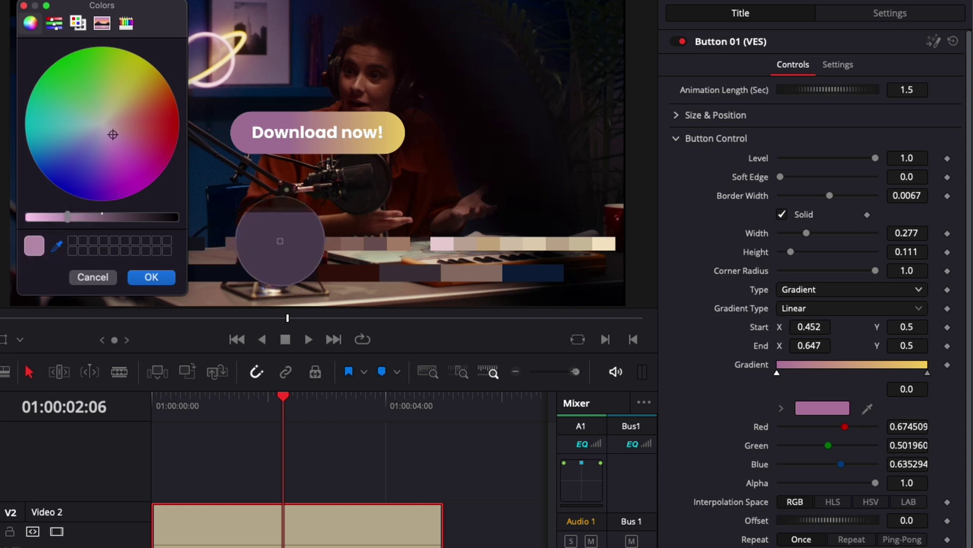
{"action": "left_click", "coordinate": [826, 411]}
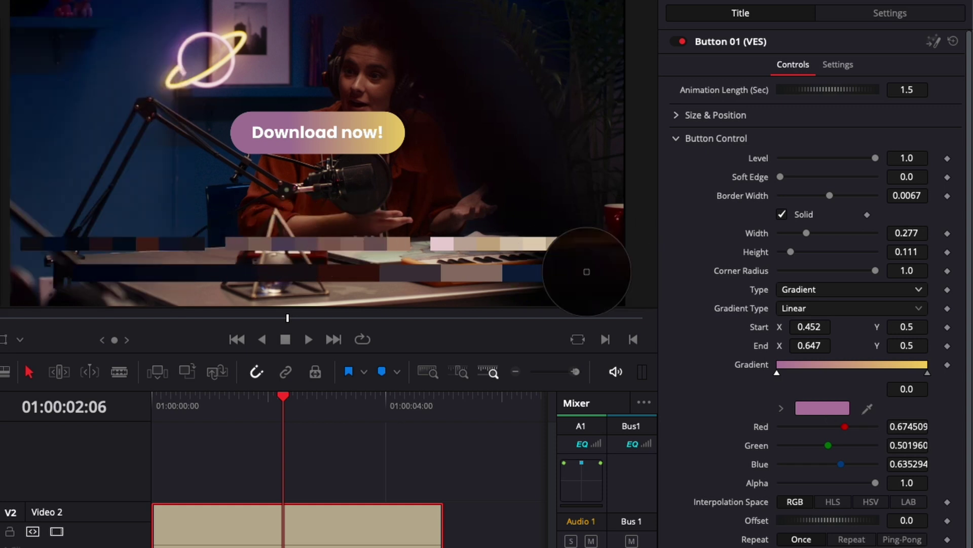
{"action": "left_click", "coordinate": [532, 275]}
{"action": "left_click", "coordinate": [927, 373]}
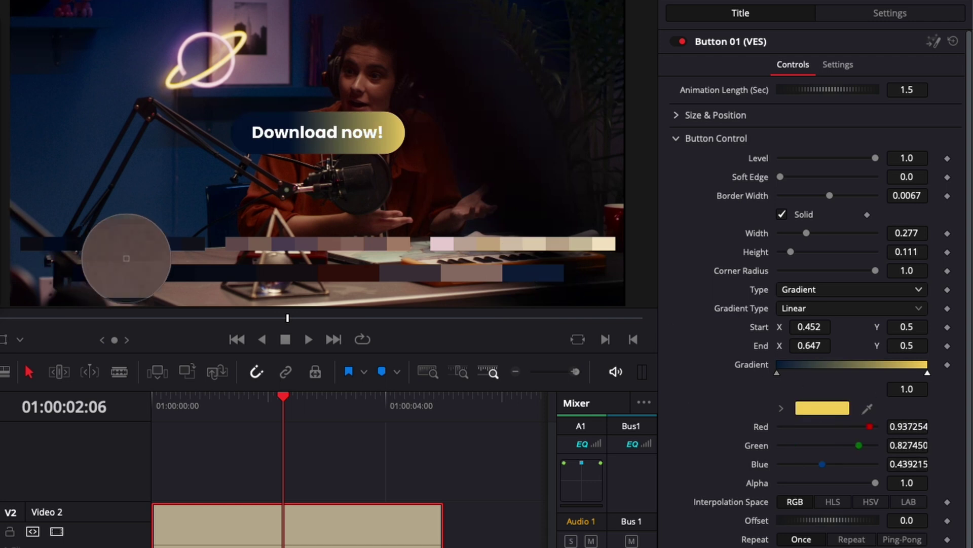
{"action": "left_click", "coordinate": [148, 244]}
{"action": "left_click_drag", "start_coordinate": [836, 345], "coordinate": [822, 331]}
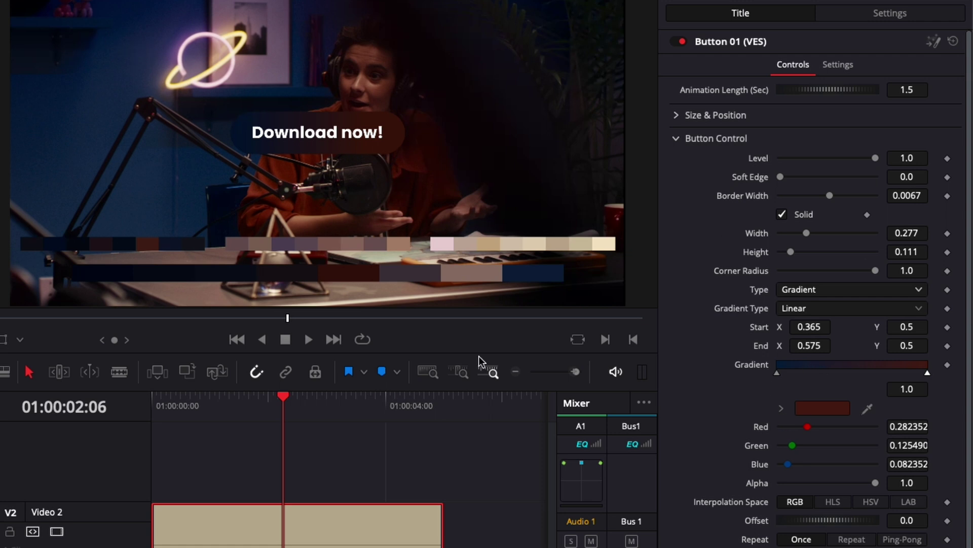
Lighten the navy blue on the gradient's left stop.
{"action": "left_click", "coordinate": [777, 373]}
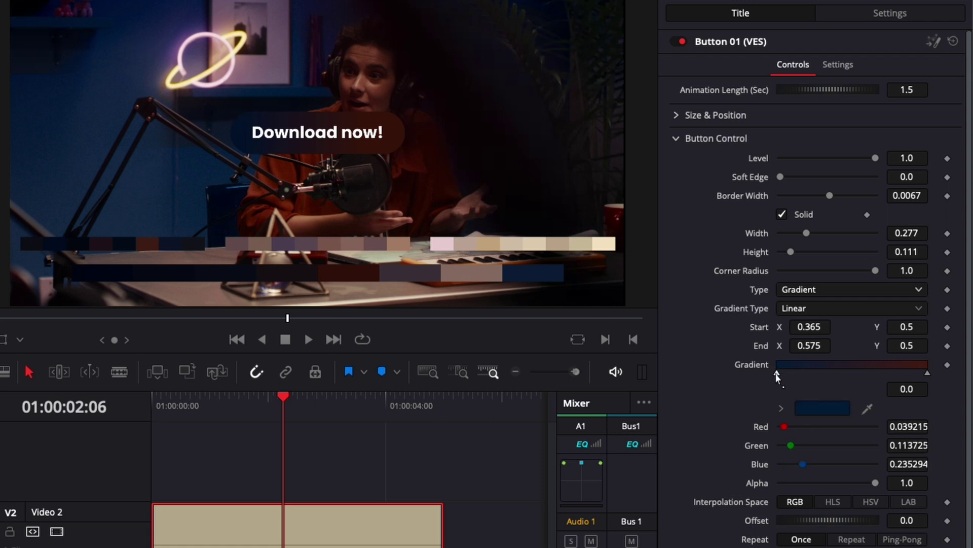
{"action": "left_click", "coordinate": [831, 411]}
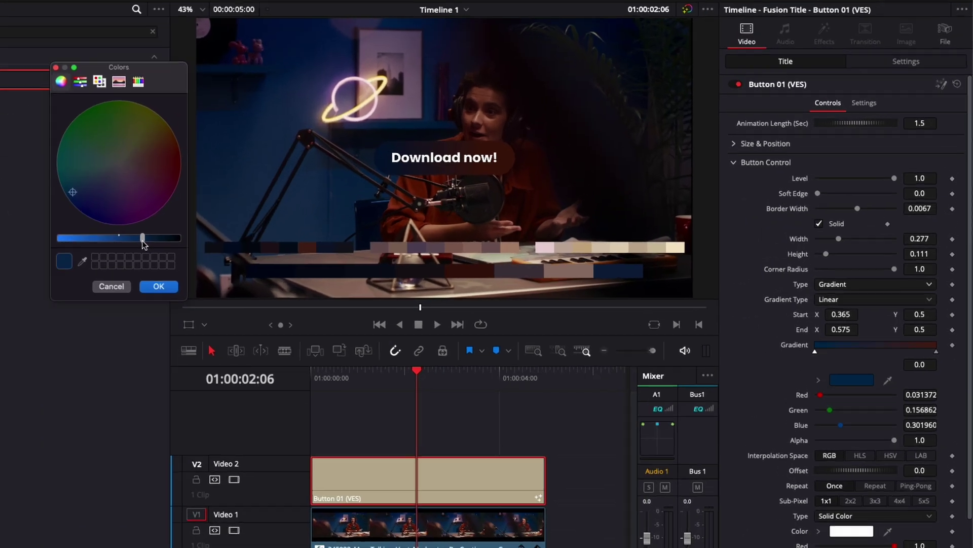
{"action": "left_click_drag", "start_coordinate": [113, 246], "coordinate": [80, 252]}
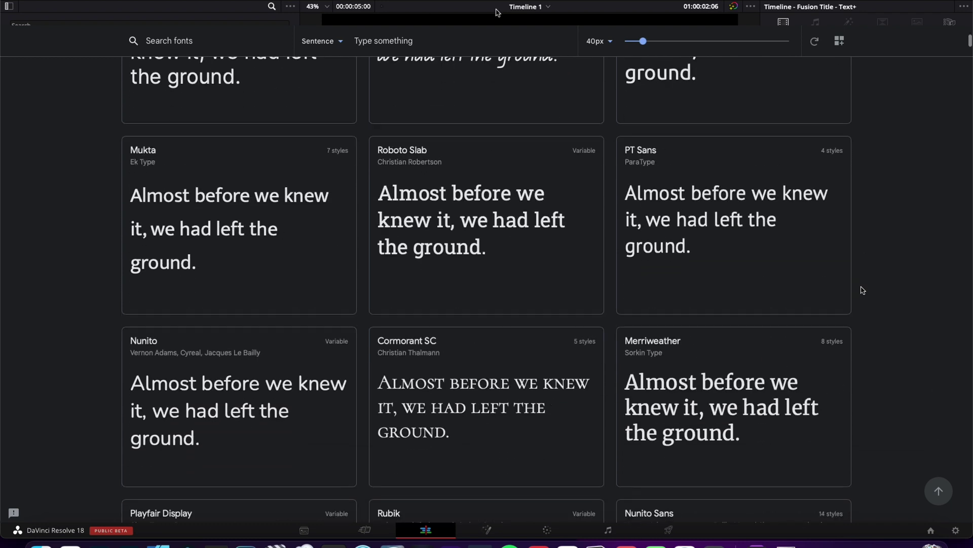
{"action": "scroll", "coordinate": [863, 290], "scroll_direction": "down", "scroll_amount": 2}
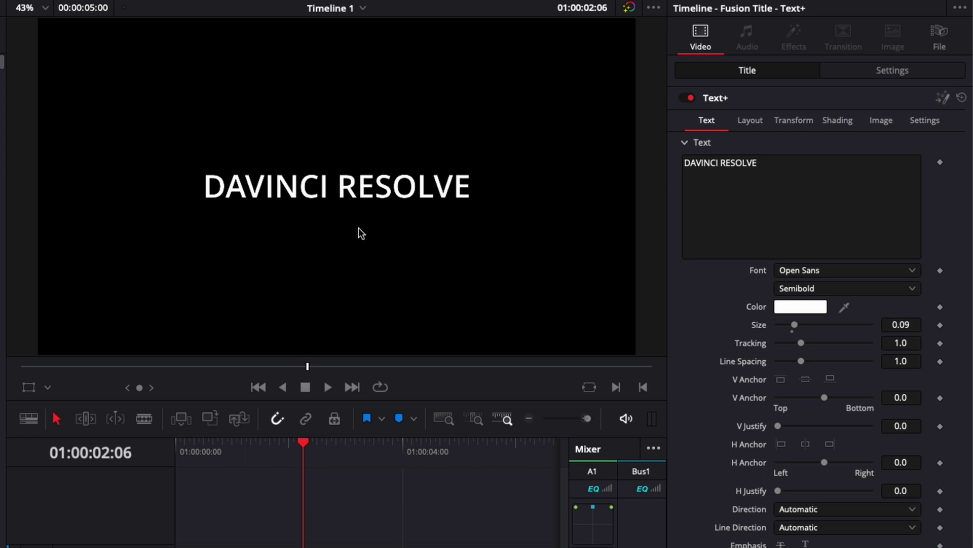
Scroll through the font list for the DAVINCI RESOLVE title to preview alternative typefaces.
{"action": "left_click", "coordinate": [857, 270]}
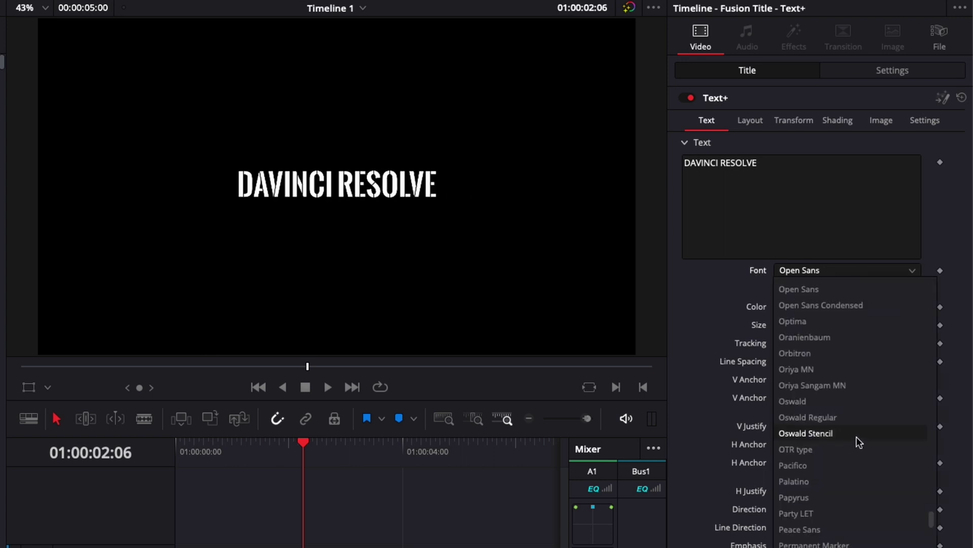
{"action": "scroll", "coordinate": [856, 436], "scroll_direction": "down", "scroll_amount": 10}
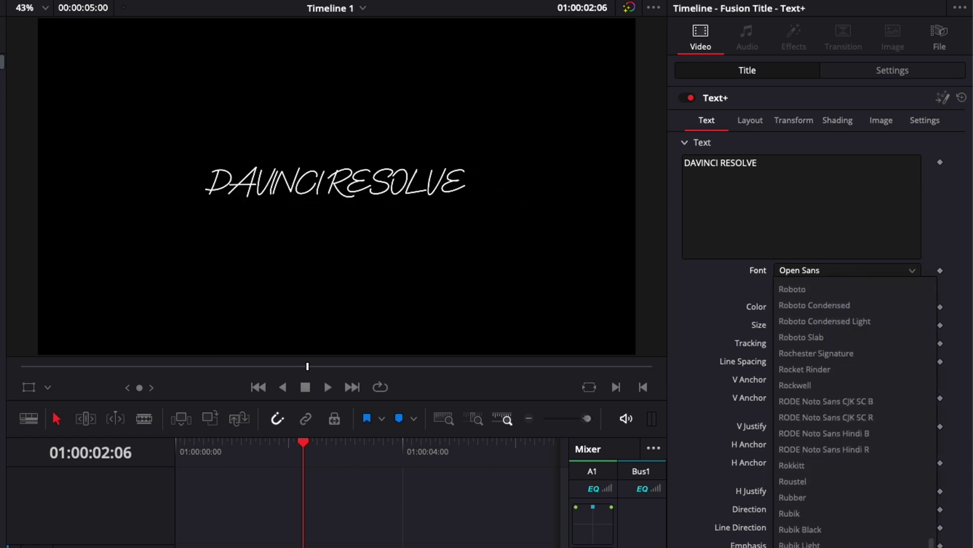
{"action": "scroll", "coordinate": [823, 327], "scroll_direction": "down", "scroll_amount": 10}
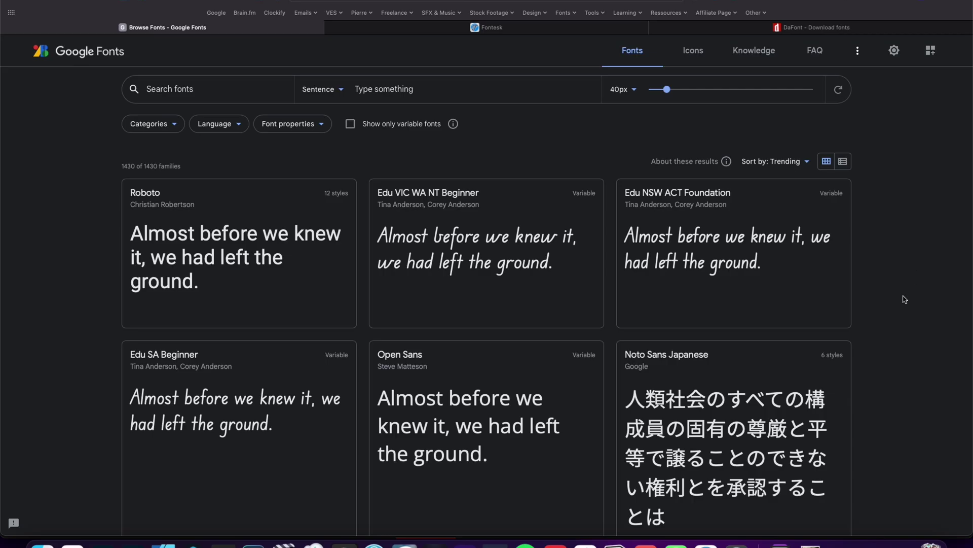
Scroll through the Google Fonts catalogue, then move to the DaFont site.
{"action": "scroll", "coordinate": [905, 299], "scroll_direction": "down", "scroll_amount": 8}
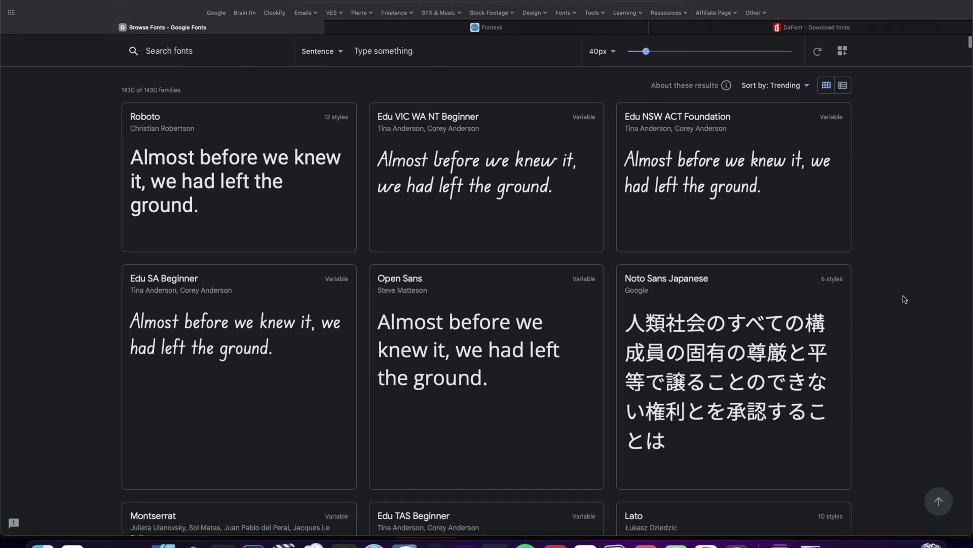
{"action": "scroll", "coordinate": [905, 299], "scroll_direction": "down", "scroll_amount": 5}
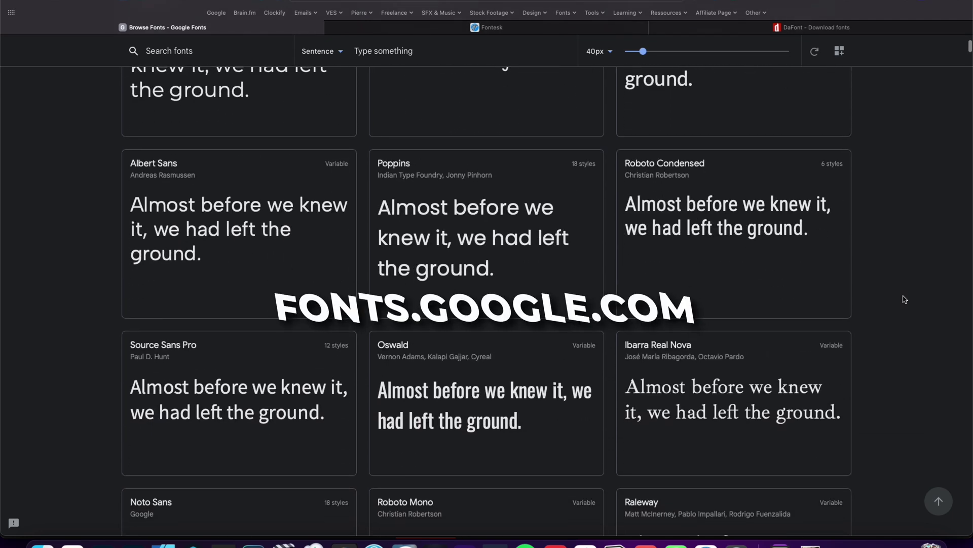
{"action": "scroll", "coordinate": [879, 317], "scroll_direction": "down", "scroll_amount": 8}
{"action": "scroll", "coordinate": [878, 320], "scroll_direction": "down", "scroll_amount": 12}
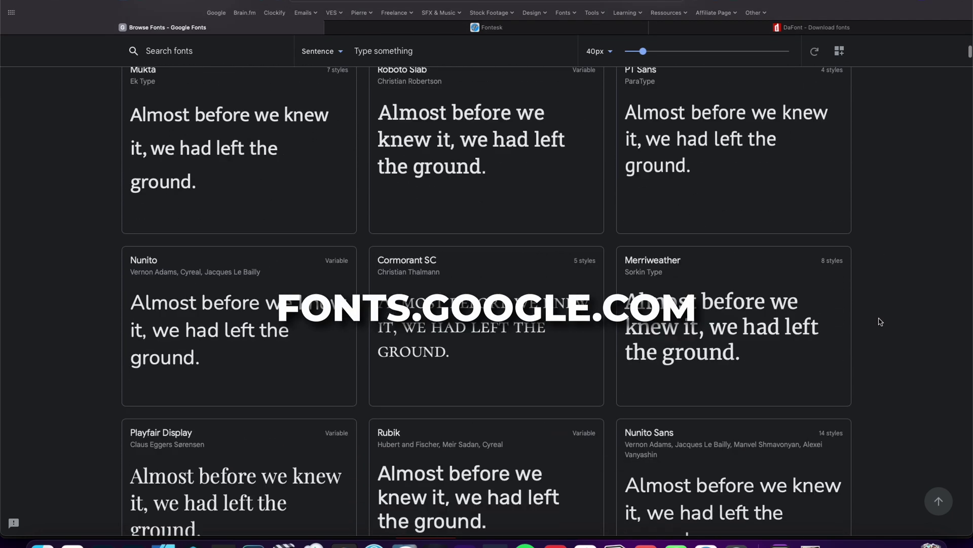
{"action": "scroll", "coordinate": [720, 347], "scroll_direction": "up", "scroll_amount": 20}
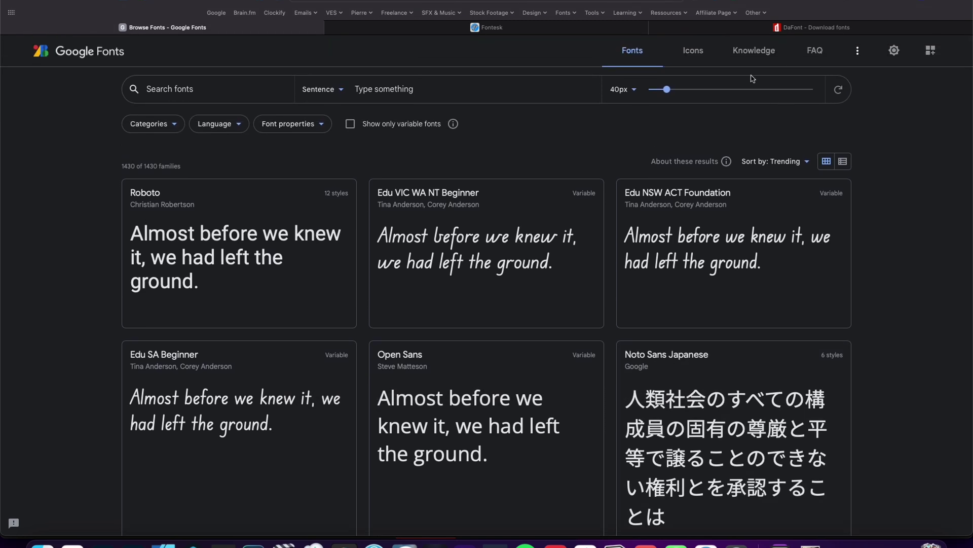
{"action": "left_click", "coordinate": [725, 28]}
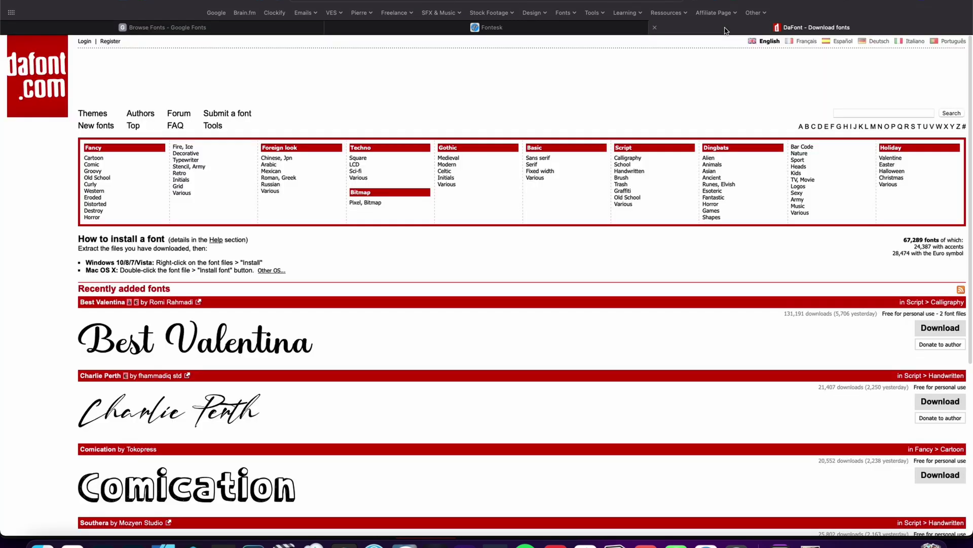
Scroll Fontesk's free-for-commercial-use listing and open the Humane Typeface page.
{"action": "left_click", "coordinate": [522, 30]}
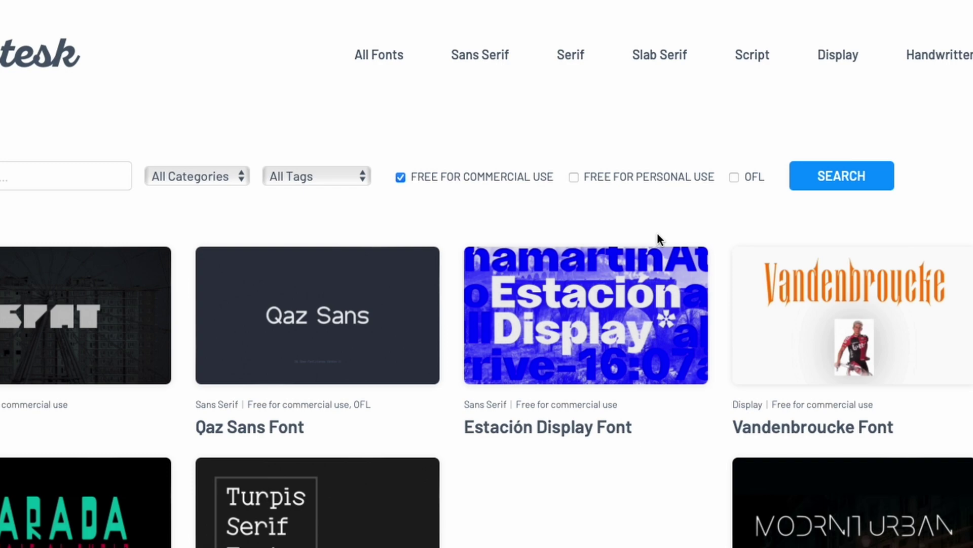
{"action": "scroll", "coordinate": [945, 278], "scroll_direction": "down", "scroll_amount": 10}
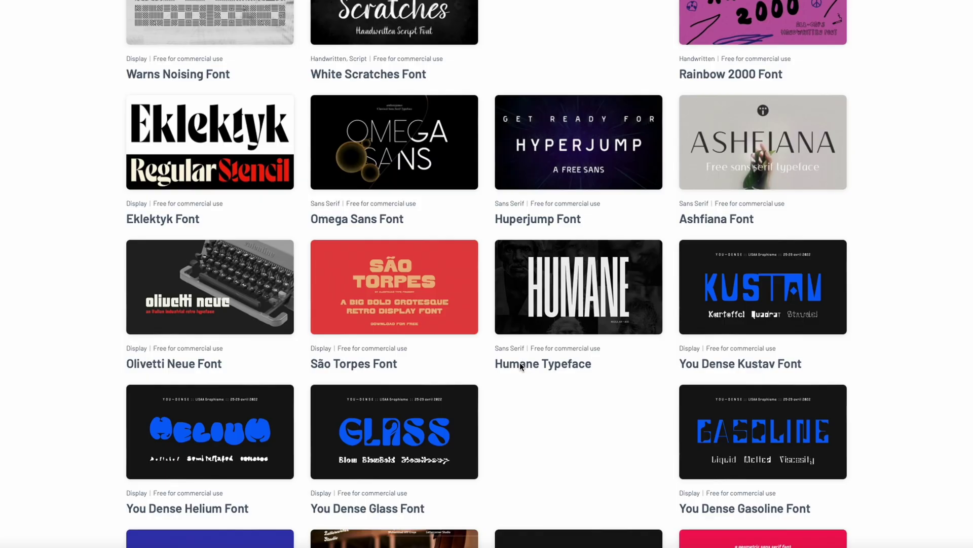
{"action": "left_click", "coordinate": [519, 362]}
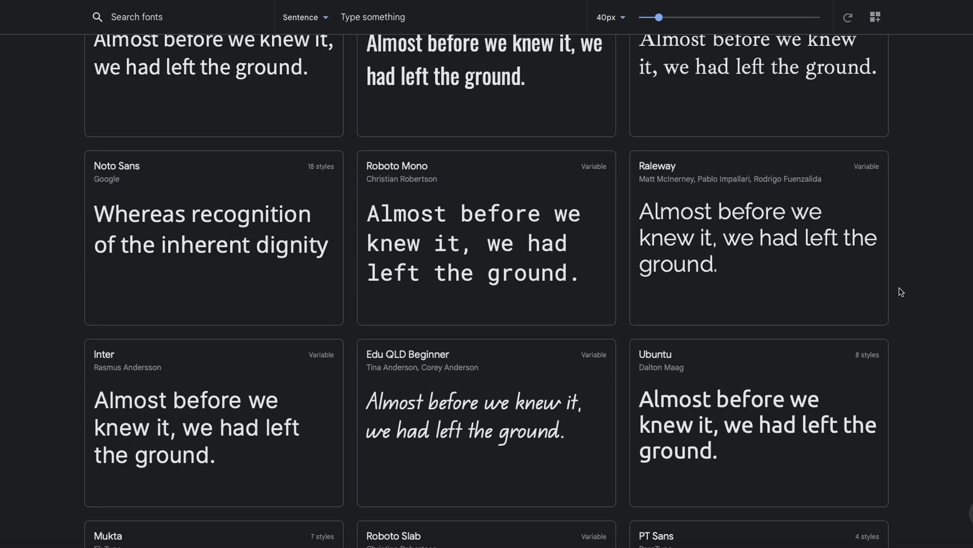
{"action": "scroll", "coordinate": [900, 290], "scroll_direction": "down", "scroll_amount": 8}
{"action": "scroll", "coordinate": [901, 292], "scroll_direction": "down", "scroll_amount": 7}
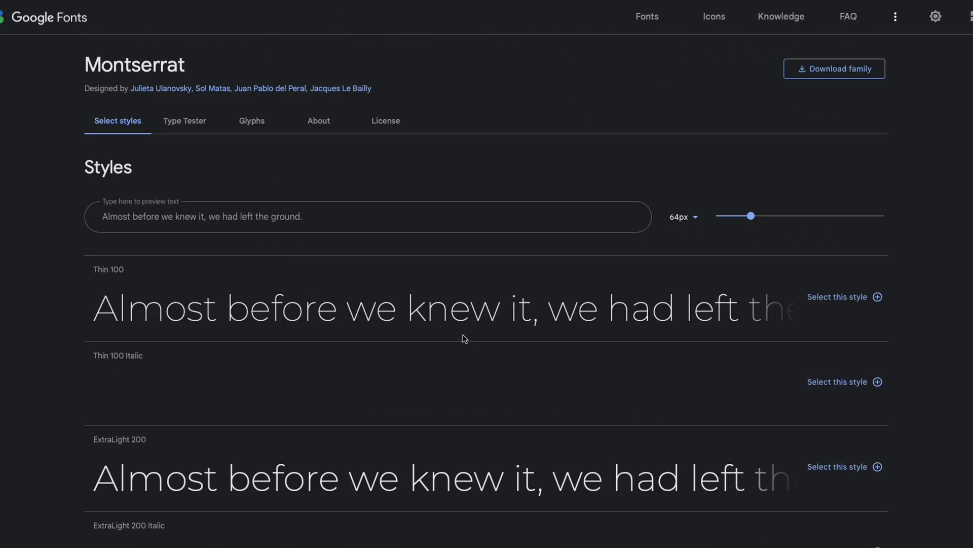
{"action": "scroll", "coordinate": [946, 301], "scroll_direction": "down", "scroll_amount": 20}
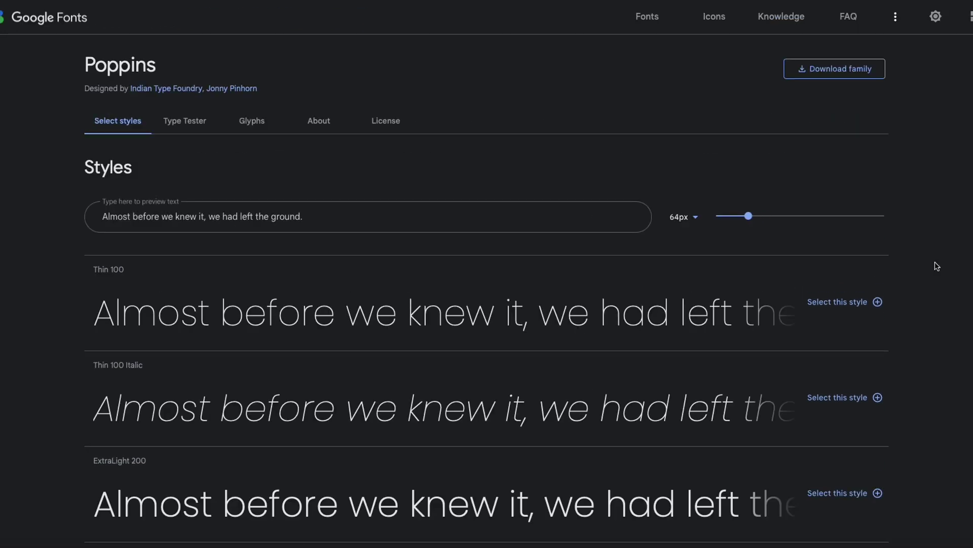
{"action": "scroll", "coordinate": [937, 266], "scroll_direction": "down", "scroll_amount": 9}
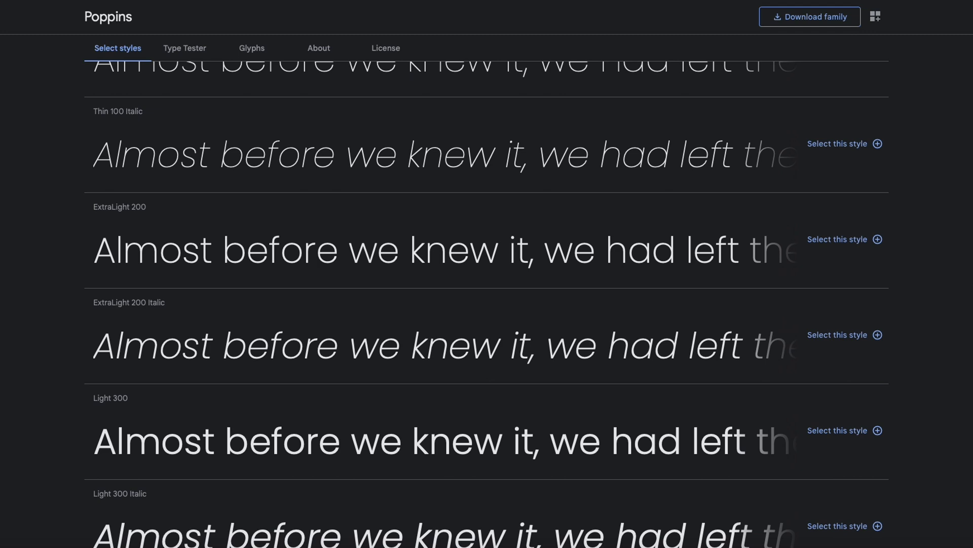
{"action": "scroll", "coordinate": [487, 304], "scroll_direction": "down", "scroll_amount": 9}
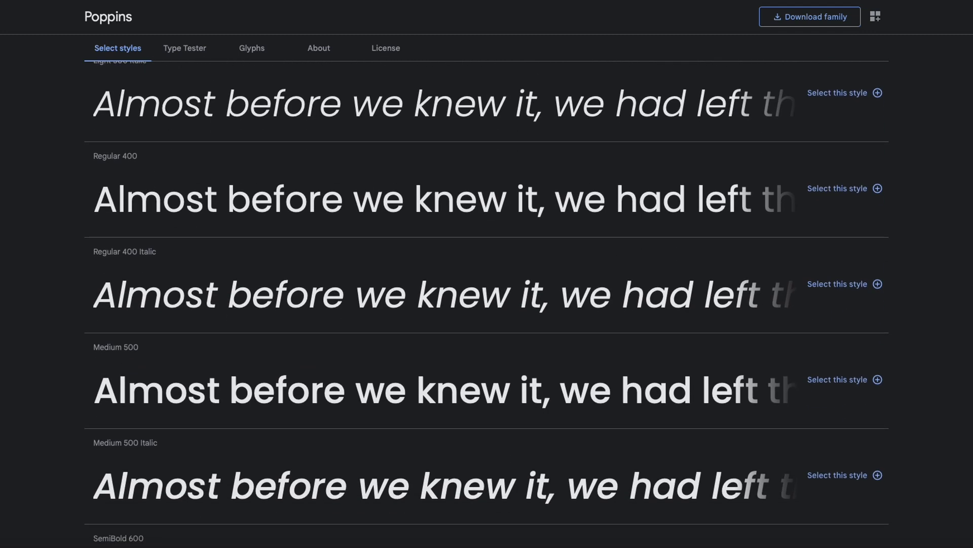
{"action": "scroll", "coordinate": [487, 304], "scroll_direction": "down", "scroll_amount": 8}
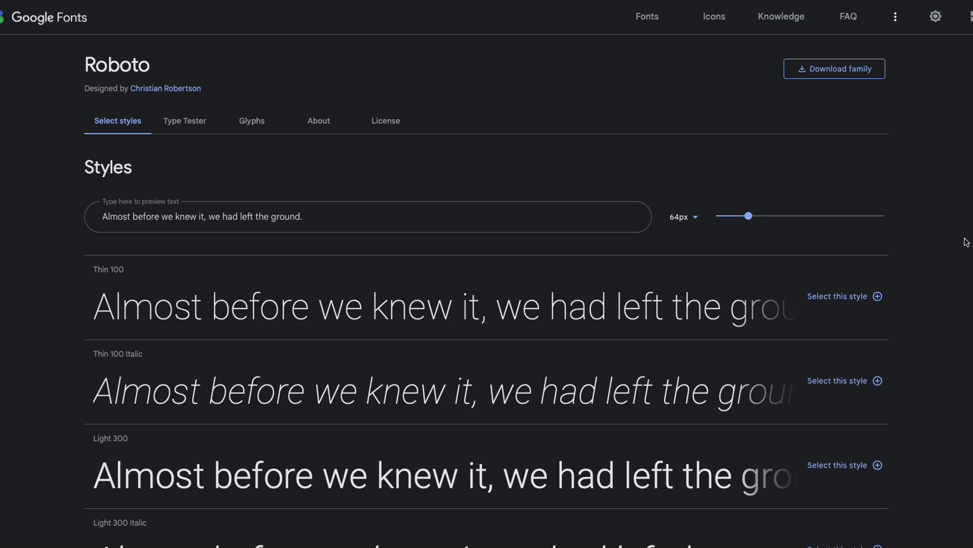
{"action": "scroll", "coordinate": [966, 242], "scroll_direction": "down", "scroll_amount": 5}
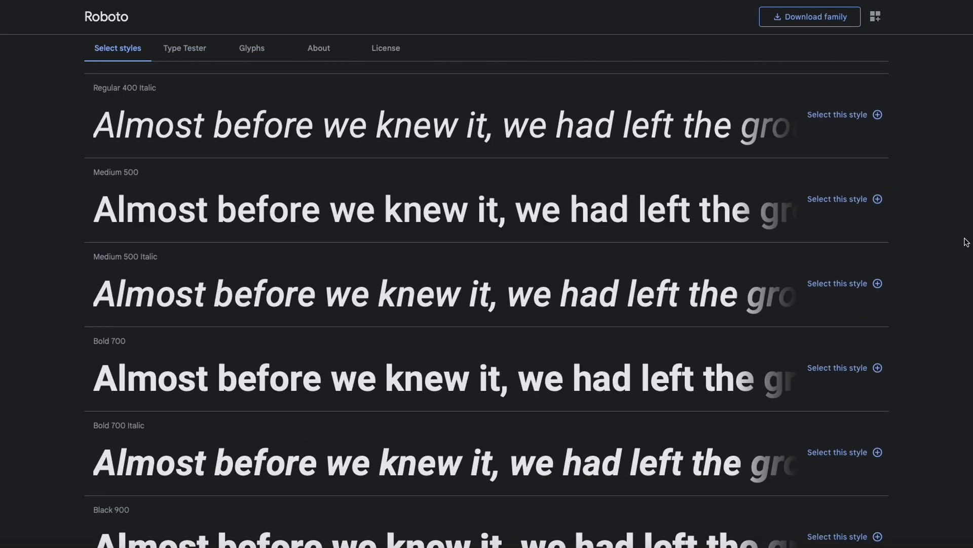
{"action": "scroll", "coordinate": [967, 242], "scroll_direction": "down", "scroll_amount": 10}
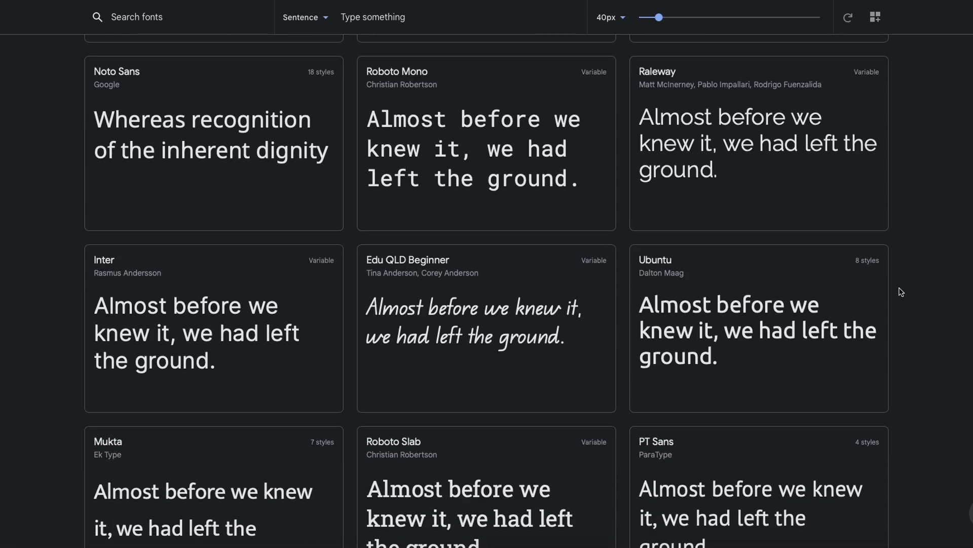
{"action": "scroll", "coordinate": [901, 292], "scroll_direction": "down", "scroll_amount": 5}
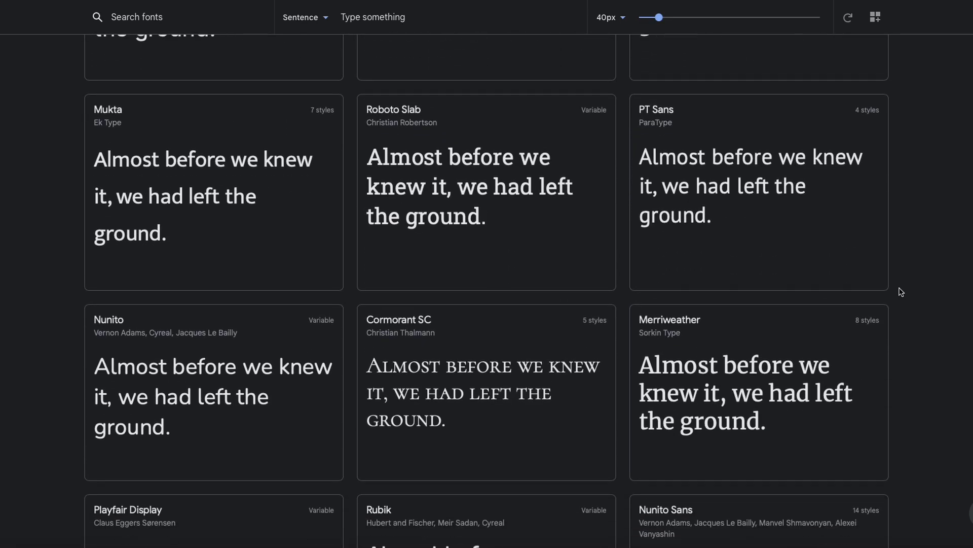
{"action": "scroll", "coordinate": [901, 292], "scroll_direction": "down", "scroll_amount": 5}
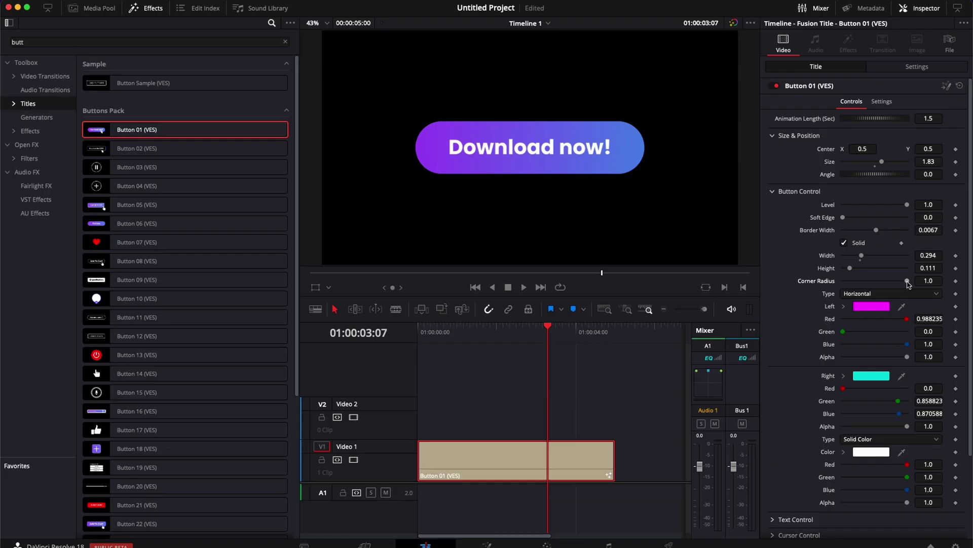
Drag the Corner Radius slider down to about 0.157 for slightly rounded corners.
{"action": "left_click_drag", "start_coordinate": [909, 284], "coordinate": [858, 280]}
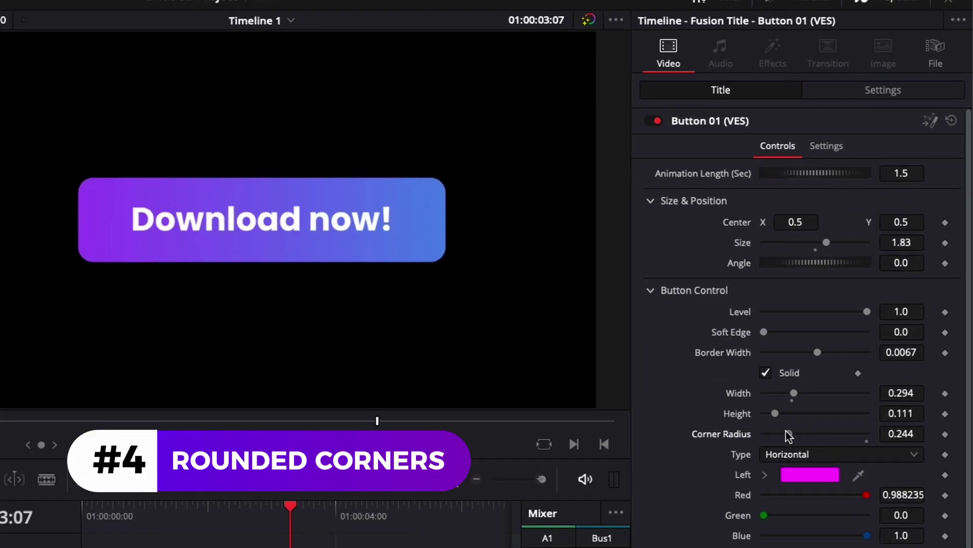
{"action": "left_click_drag", "start_coordinate": [785, 430], "coordinate": [906, 450]}
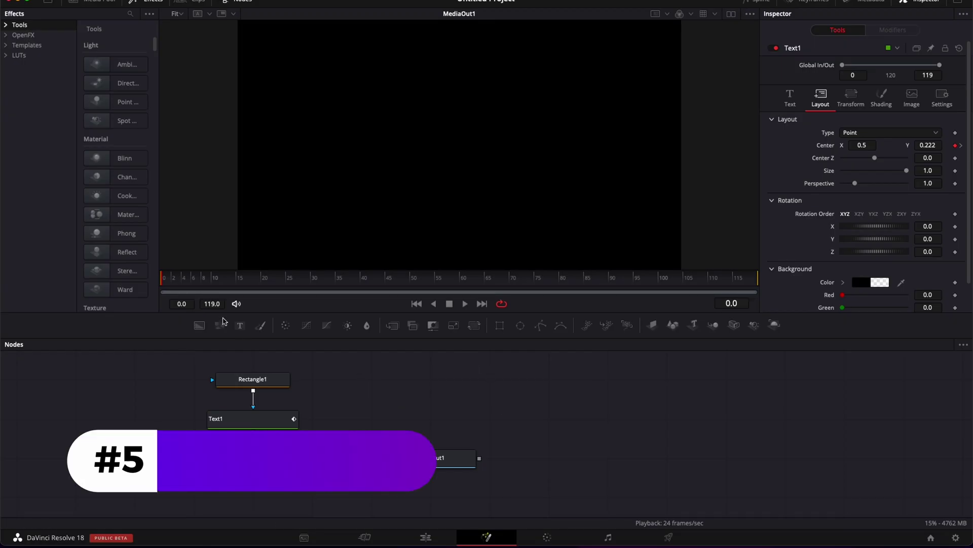
{"action": "key", "text": "space"}
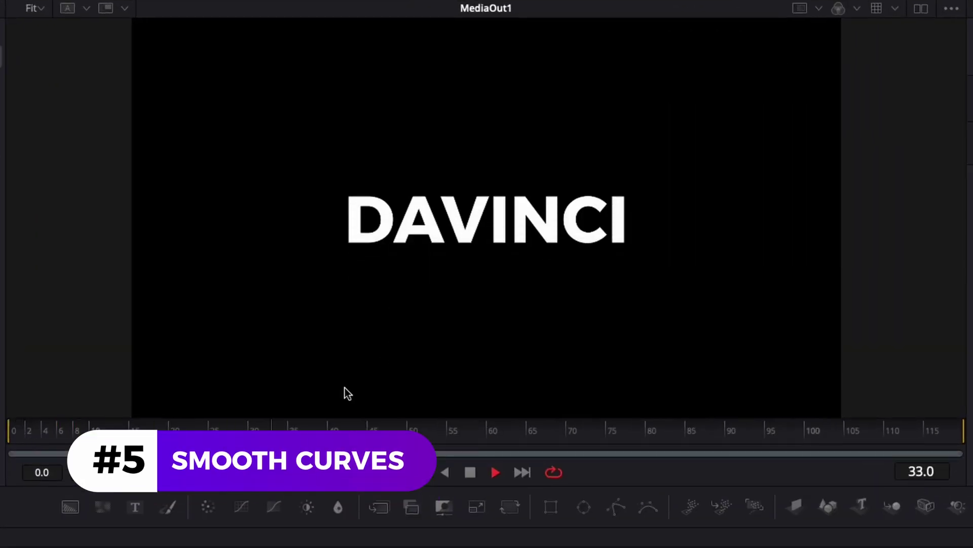
{"action": "left_click_drag", "start_coordinate": [107, 427], "coordinate": [5, 426]}
{"action": "key", "text": "space"}
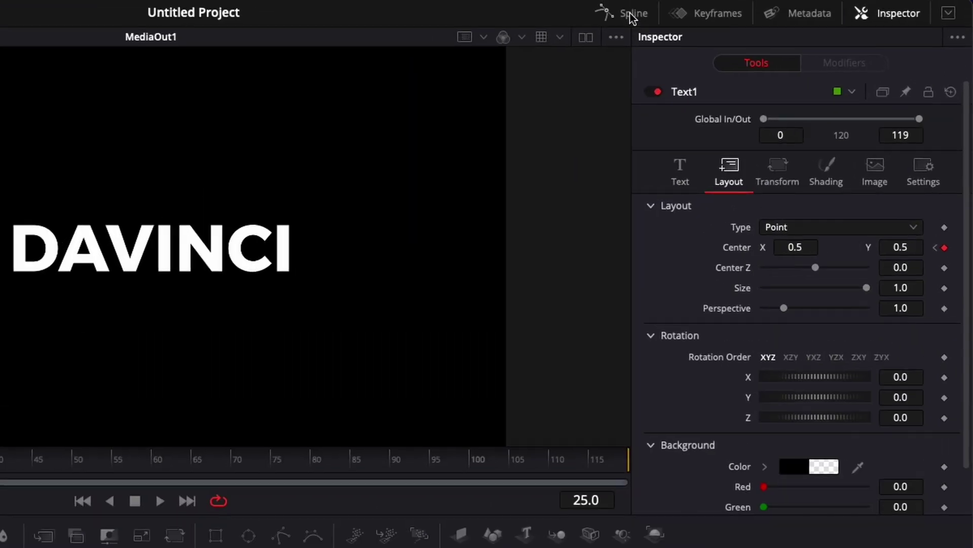
Show Text1's Displacement curve in the Spline editor and smooth both keyframes into an S-curve.
{"action": "left_click", "coordinate": [746, 1]}
{"action": "left_click", "coordinate": [503, 373]}
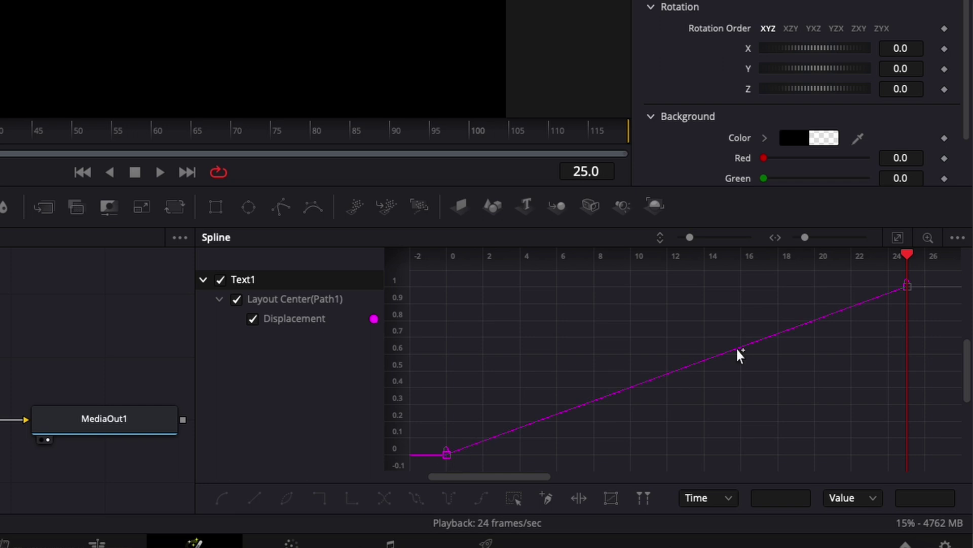
{"action": "key", "text": "Home"}
{"action": "key", "text": "space"}
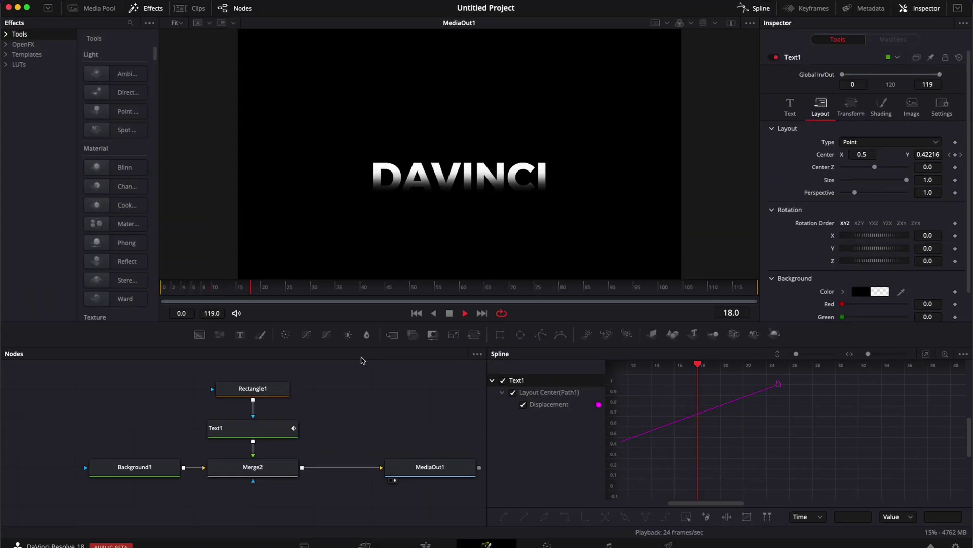
{"action": "key", "text": "space"}
{"action": "scroll", "coordinate": [759, 475], "scroll_direction": "left", "scroll_amount": 5}
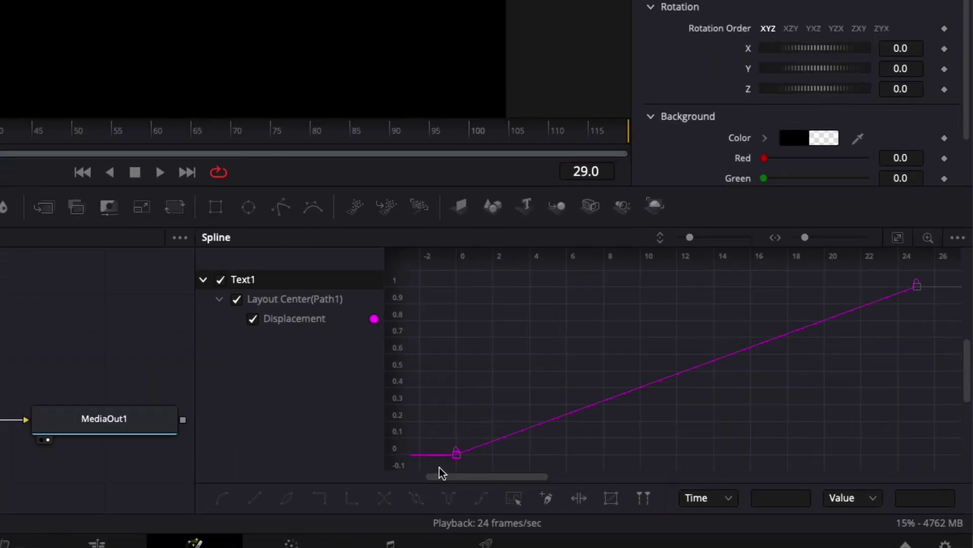
{"action": "left_click_drag", "start_coordinate": [639, 497], "coordinate": [790, 422]}
{"action": "left_click_drag", "start_coordinate": [683, 351], "coordinate": [942, 270]}
{"action": "key", "text": "s"}
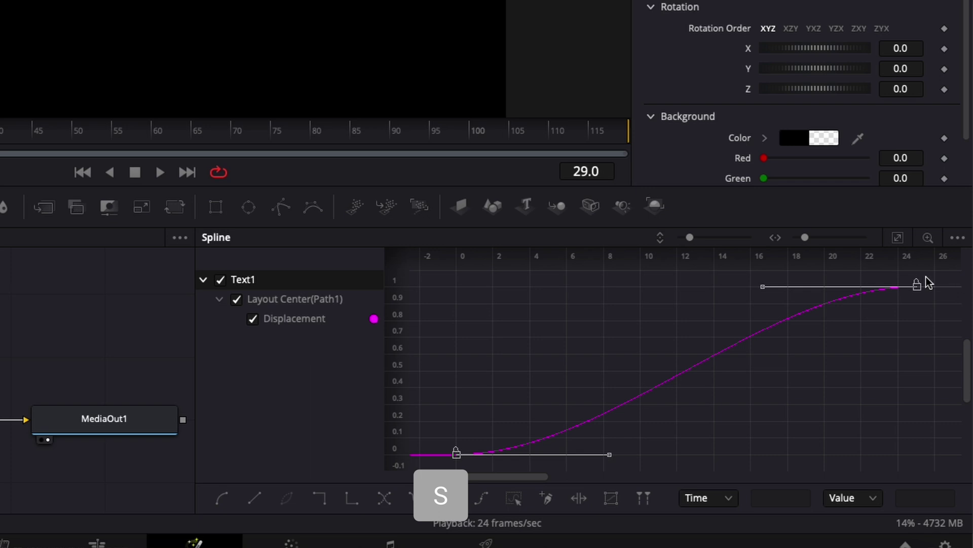
Replay the smoothed animation and drag the final keyframe's Bezier handle to reshape the ease.
{"action": "left_click", "coordinate": [164, 288]}
{"action": "key", "text": "space"}
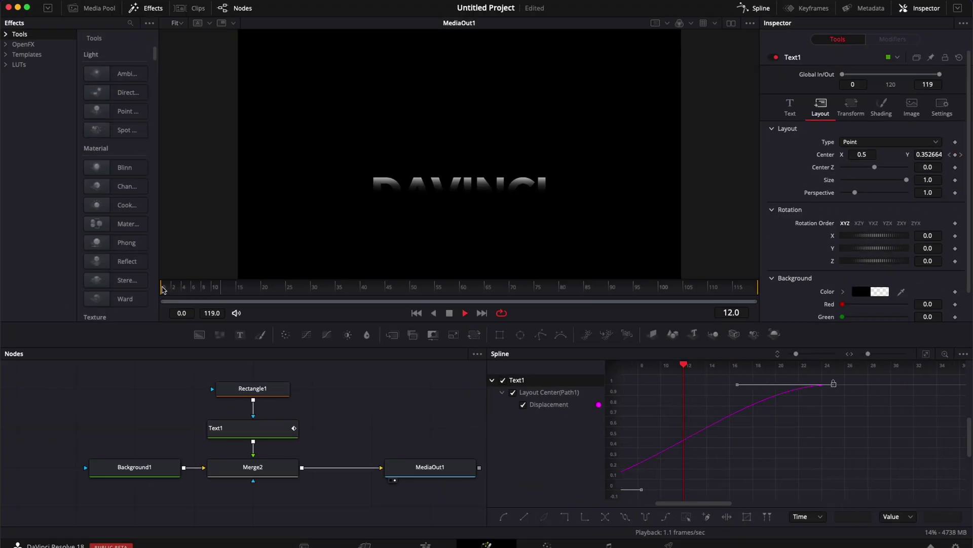
{"action": "key", "text": "space"}
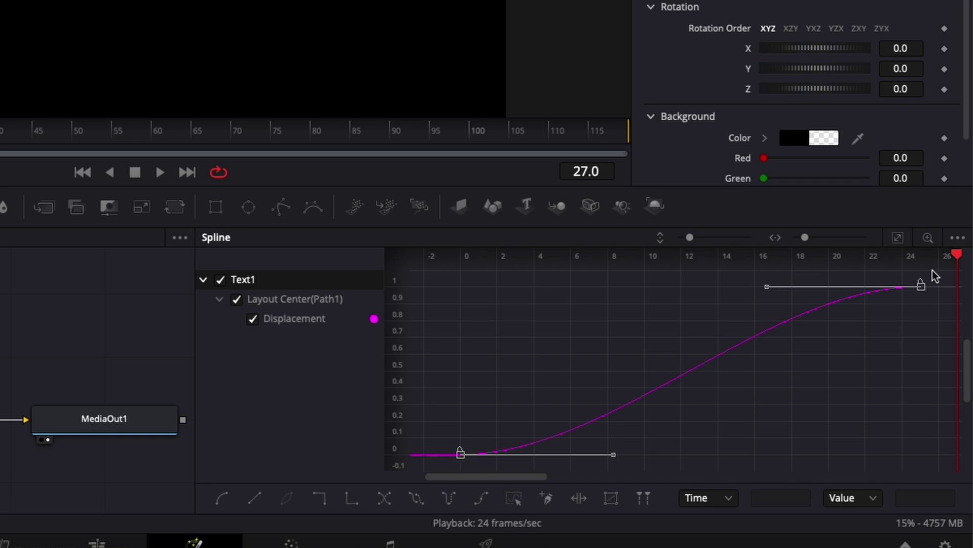
{"action": "scroll", "coordinate": [749, 409], "scroll_direction": "right", "scroll_amount": 1}
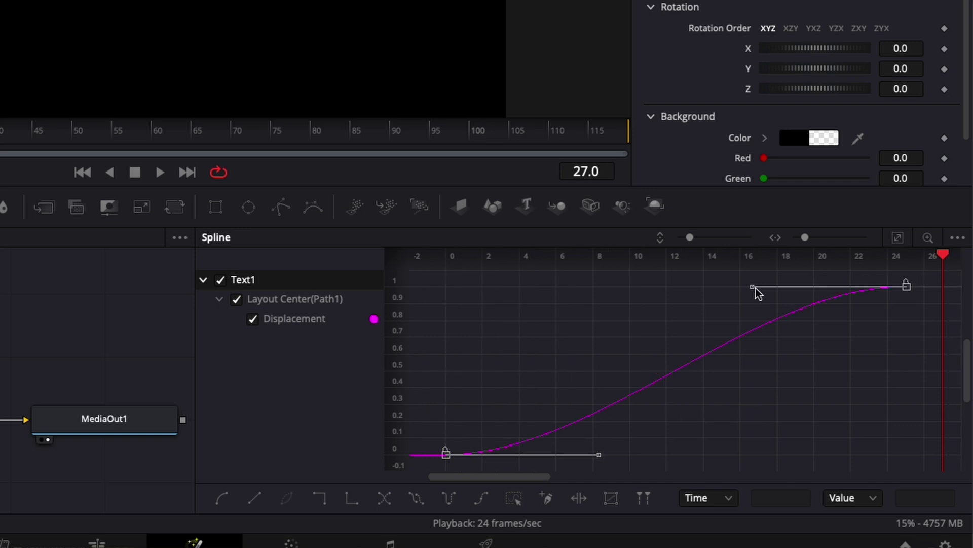
{"action": "left_click_drag", "start_coordinate": [753, 287], "coordinate": [695, 322]}
Undo the handle tweak and raise Ease In to 43.7 against Ease Out 33.0.
{"action": "key", "text": "ctrl+z"}
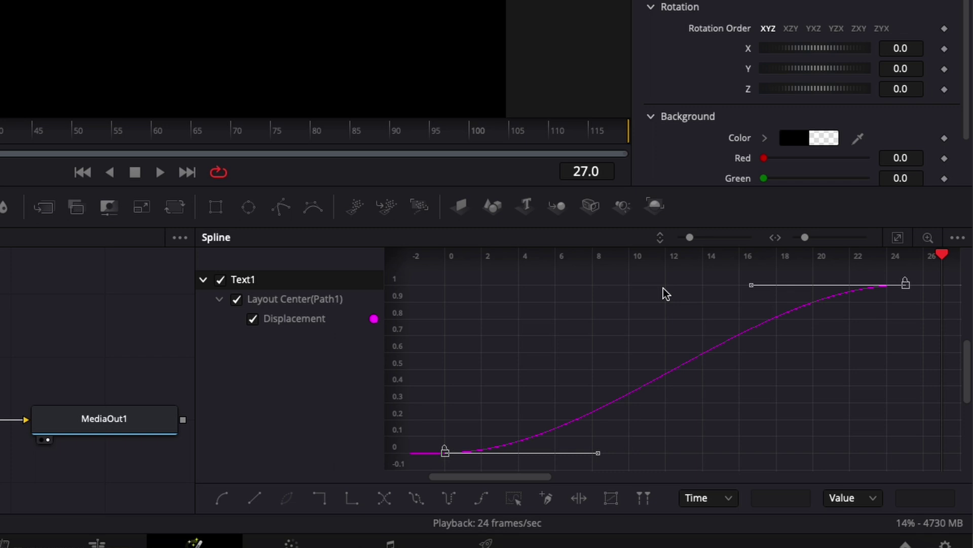
{"action": "key", "text": "t"}
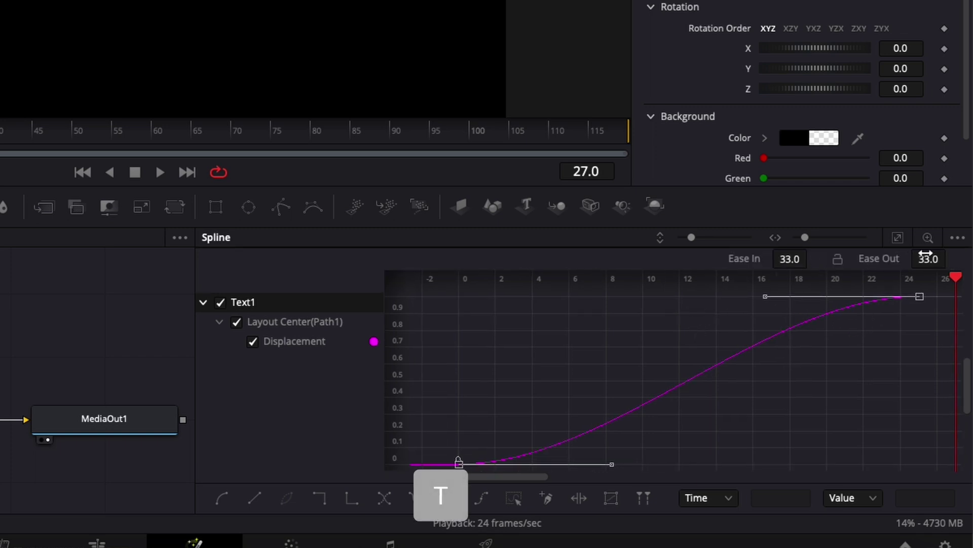
{"action": "mouse_move", "coordinate": [789, 259]}
{"action": "left_mouse_down"}
{"action": "mouse_move", "coordinate": [812, 260]}
{"action": "mouse_move", "coordinate": [798, 260]}
{"action": "left_mouse_up"}
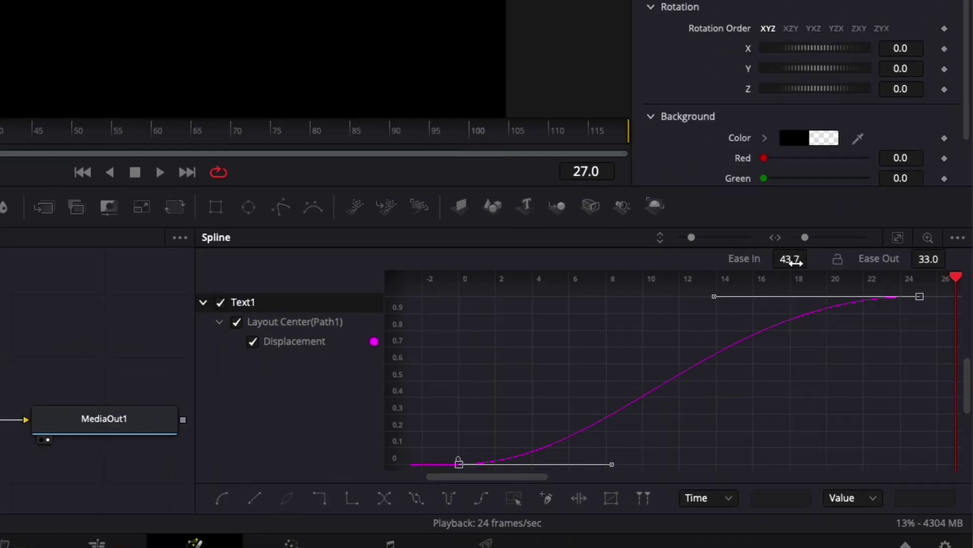
{"action": "left_click", "coordinate": [792, 261]}
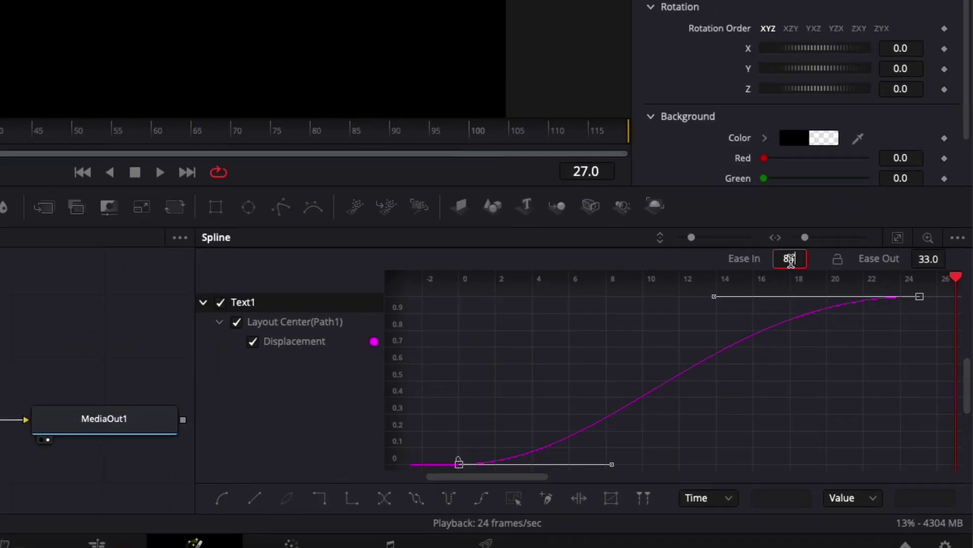